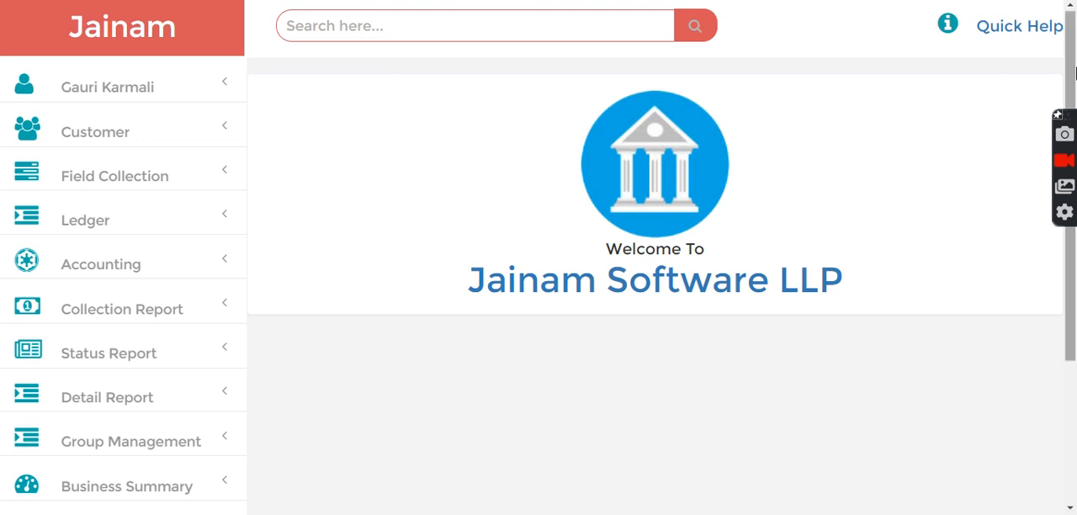
Open the Setting entry form under Master Setup
left_click_drag(1071, 61, 1072, 357)
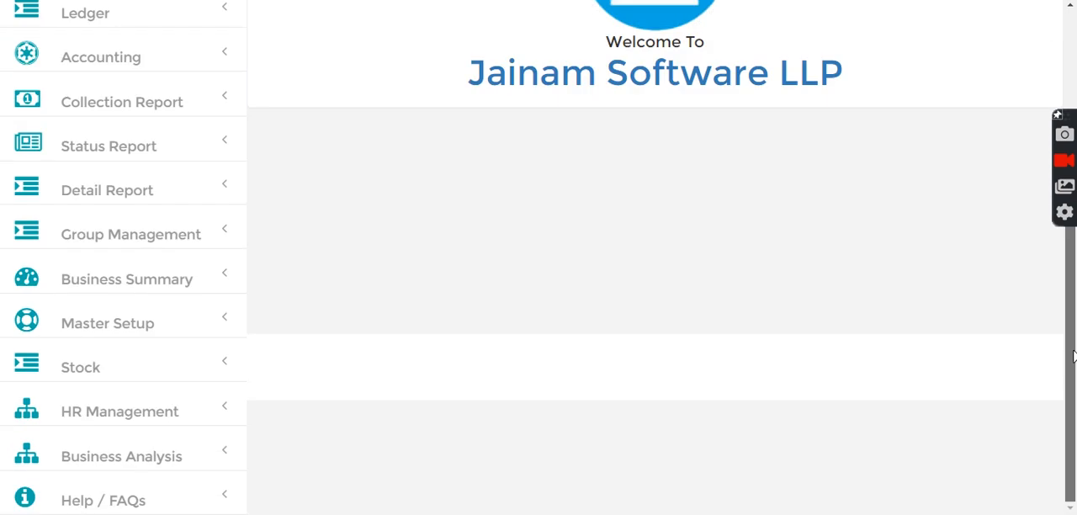
left_click(154, 327)
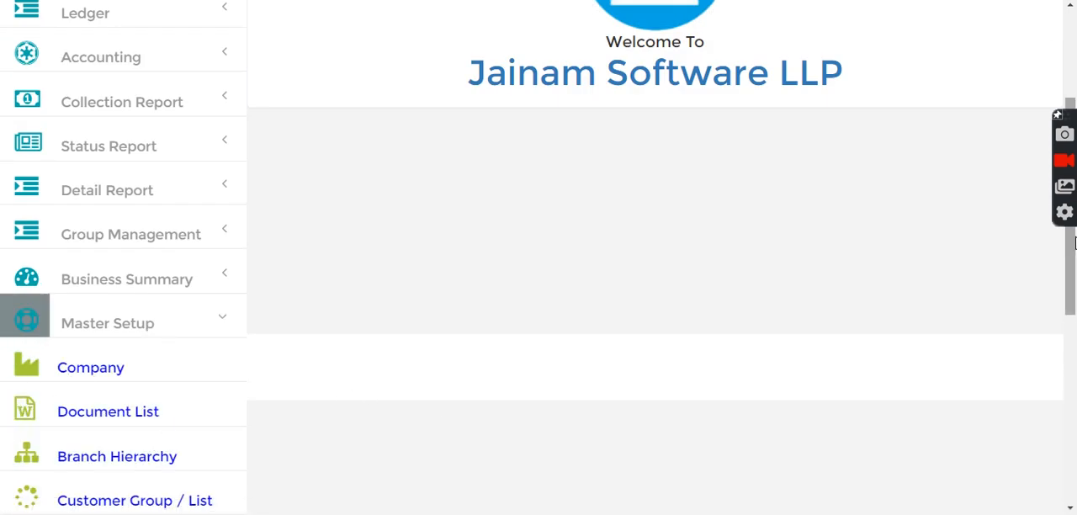
left_click_drag(1074, 295, 1075, 383)
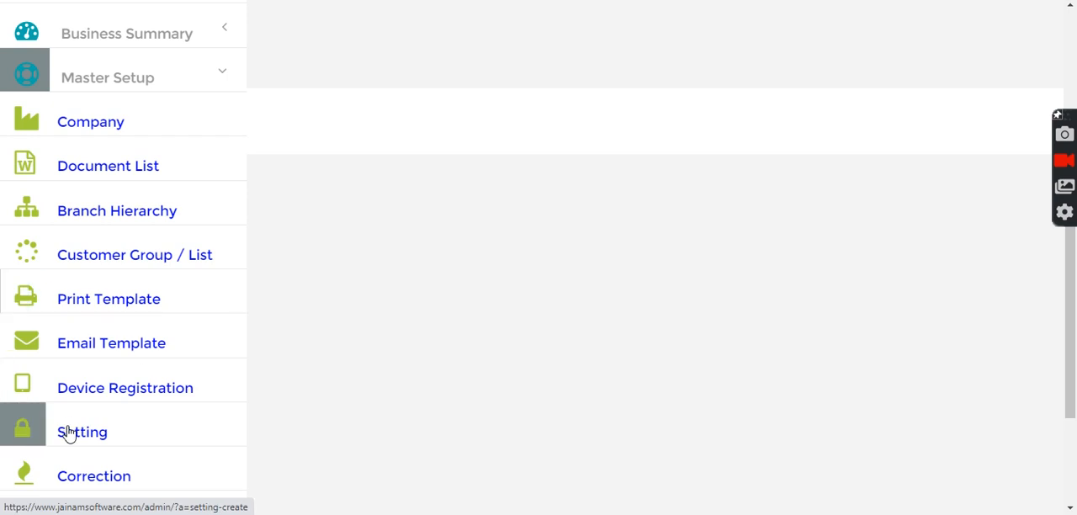
left_click(199, 395)
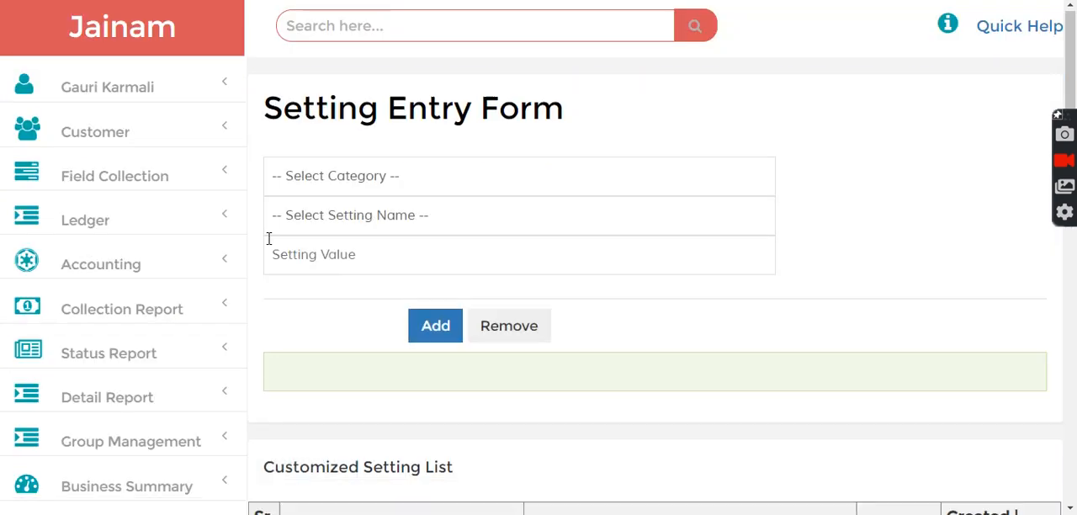
Select the Email Service category and list the setting names it offers
left_click(405, 179)
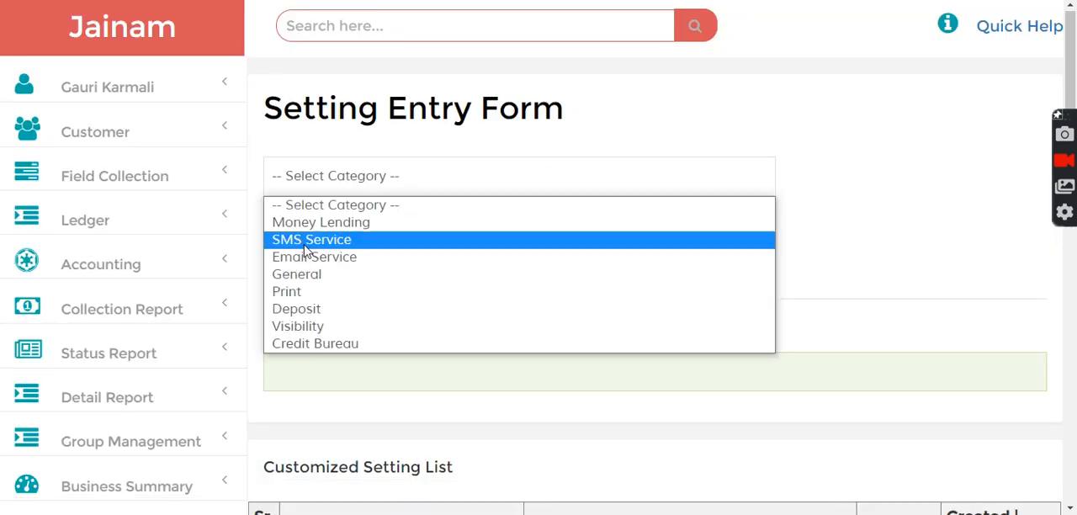
left_click(303, 263)
left_click(376, 227)
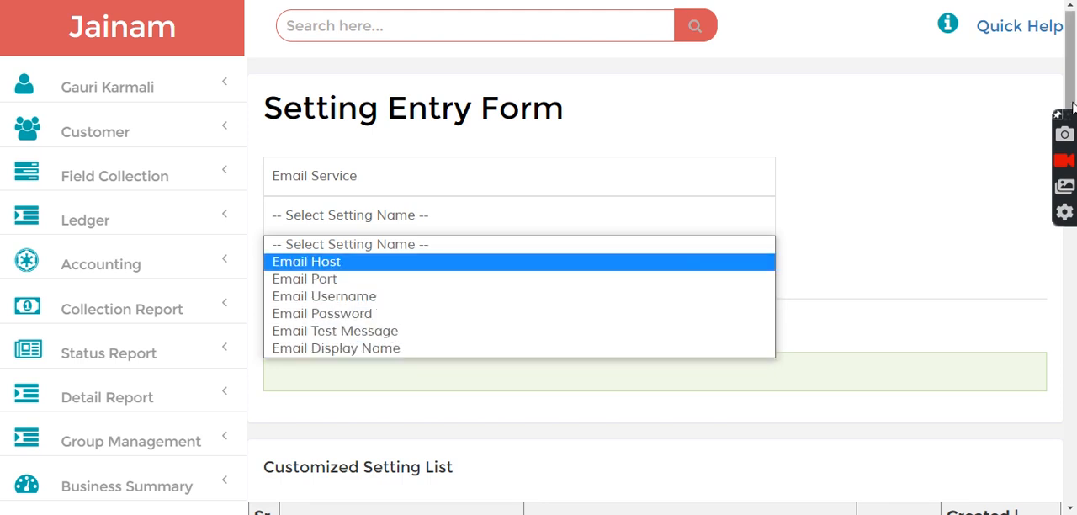
Examine the Email Service entries in the customized setting list, including host, port, username, display name and password
left_click_drag(1073, 97, 1074, 316)
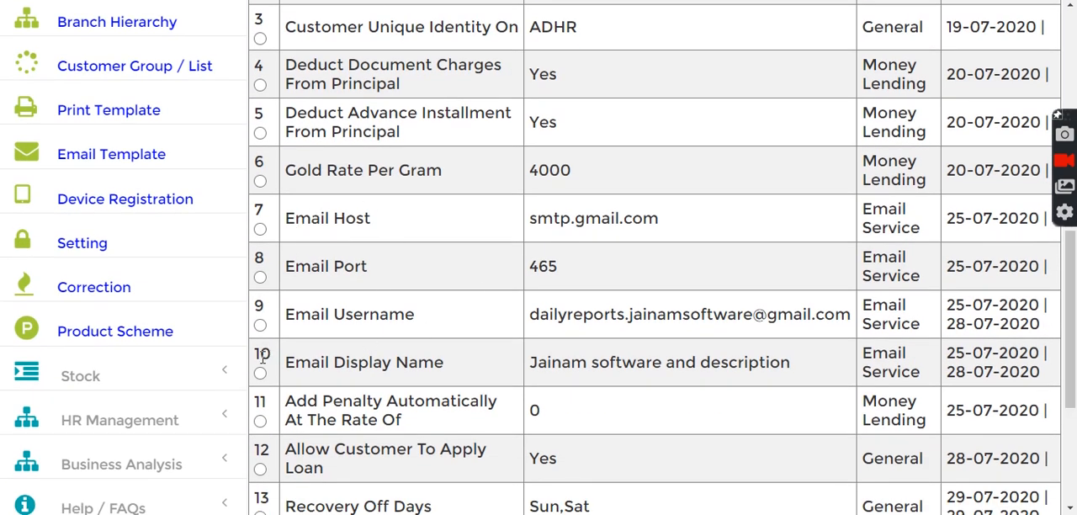
left_click_drag(1049, 359, 1070, 339)
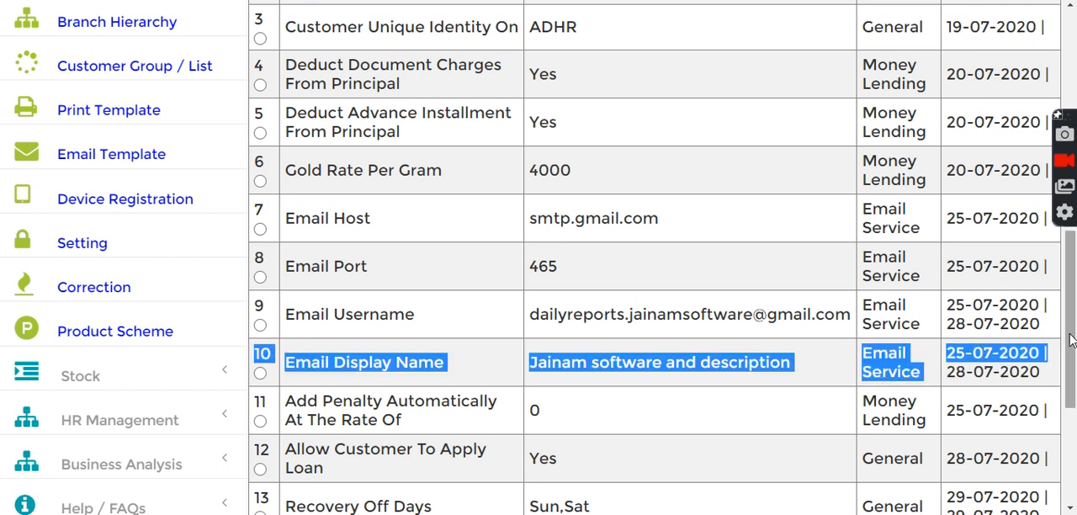
scroll(1070, 339, "down", 2)
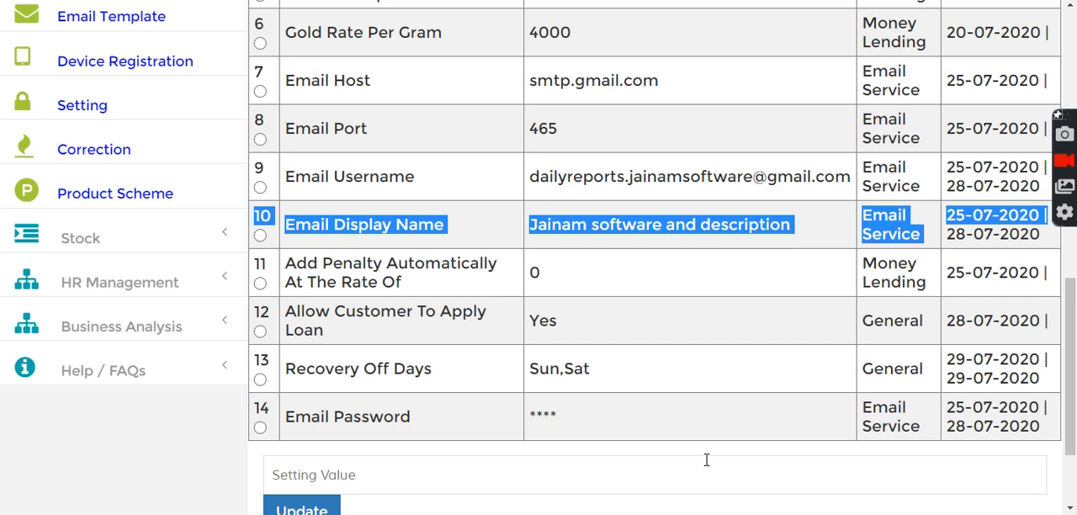
left_click_drag(1074, 327, 1073, 286)
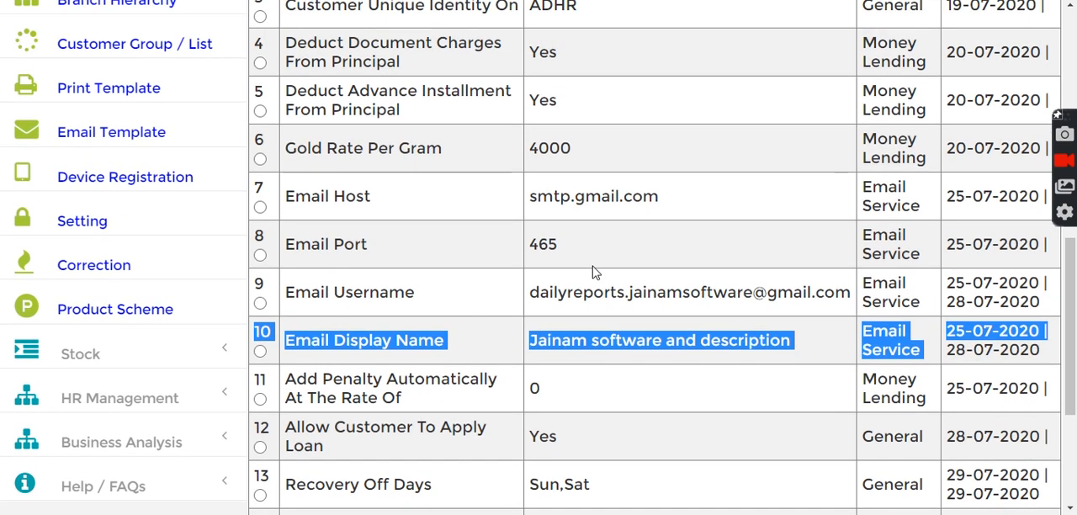
left_click(460, 259)
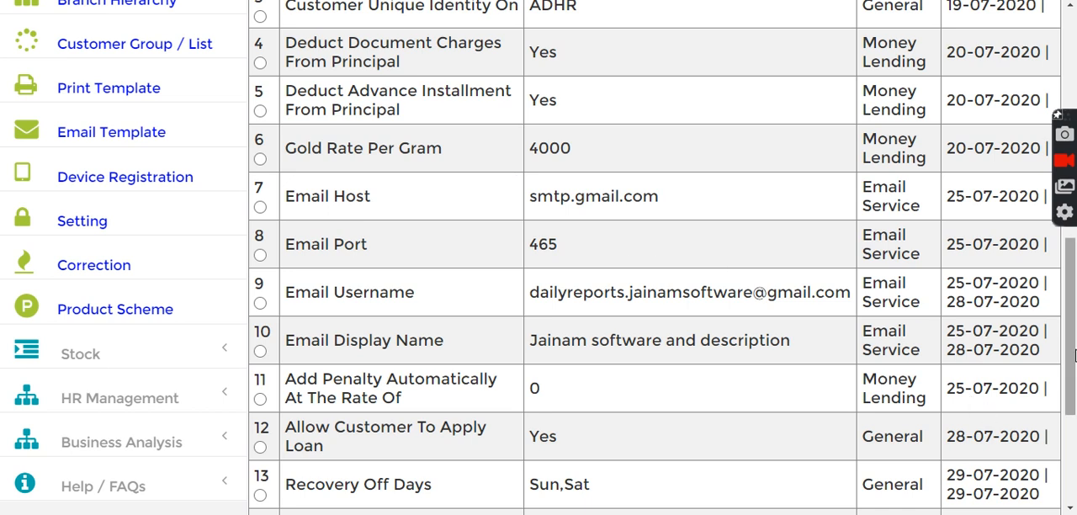
scroll(1072, 355, "up", 8)
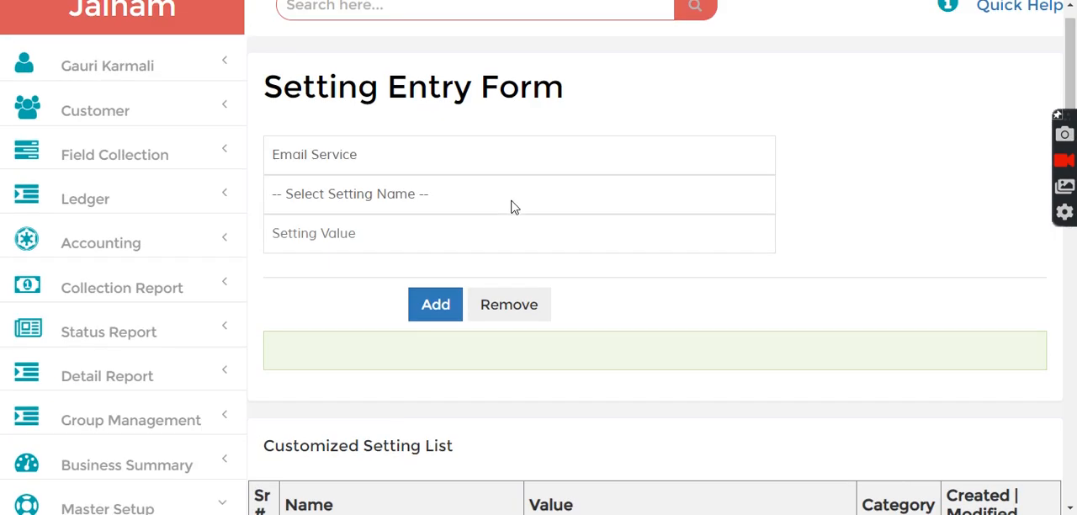
left_click_drag(1072, 52, 1072, 280)
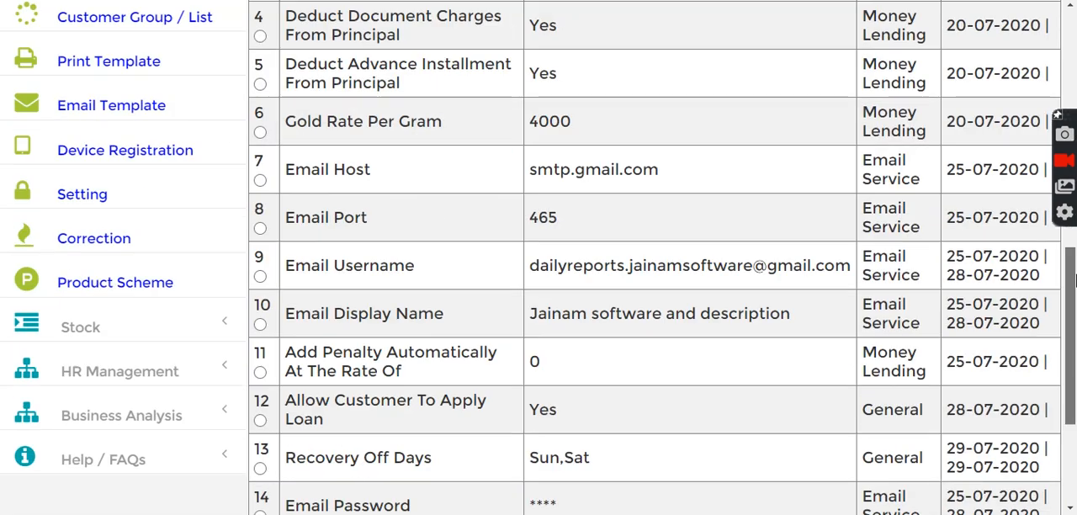
scroll(1068, 252, "up", 3)
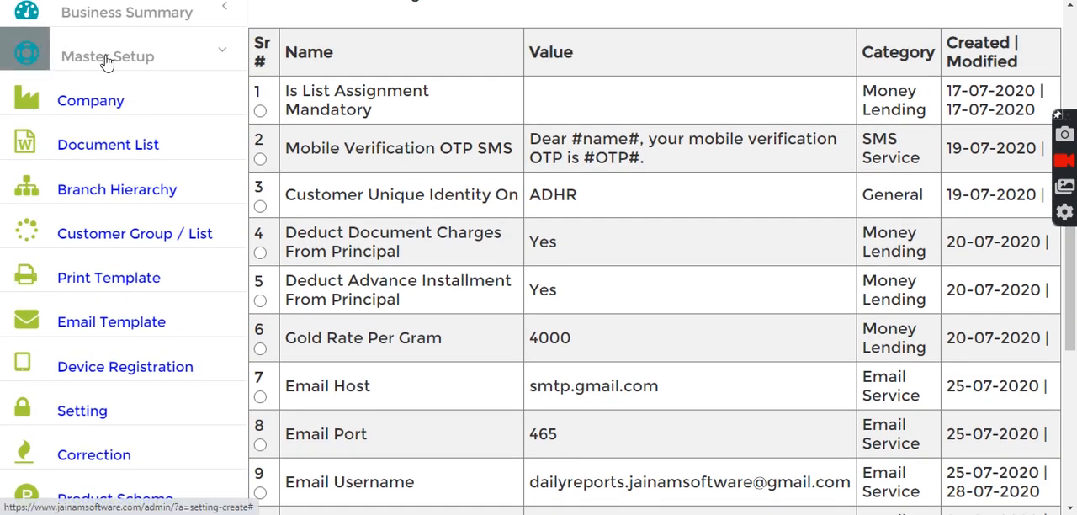
Open the Email Template form and load the Loan Repayment Receipt Auto Email template to review its message and preview
left_click(135, 335)
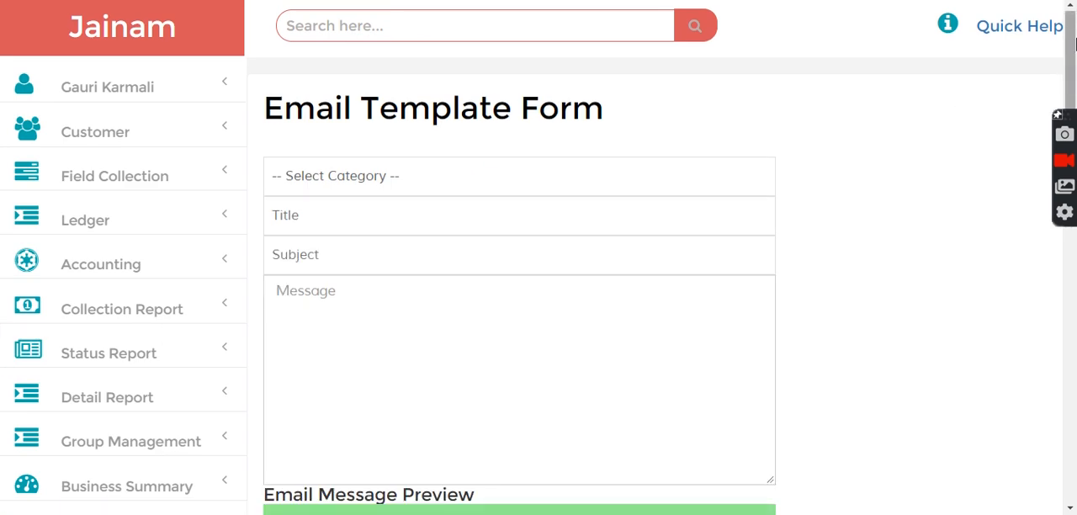
left_click_drag(1072, 55, 1072, 330)
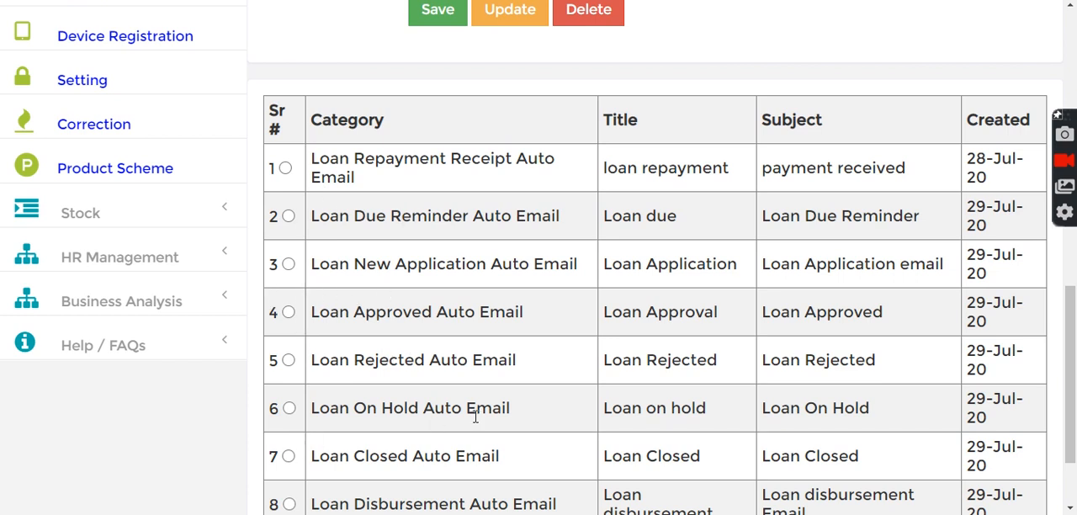
left_click_drag(1074, 351, 1074, 291)
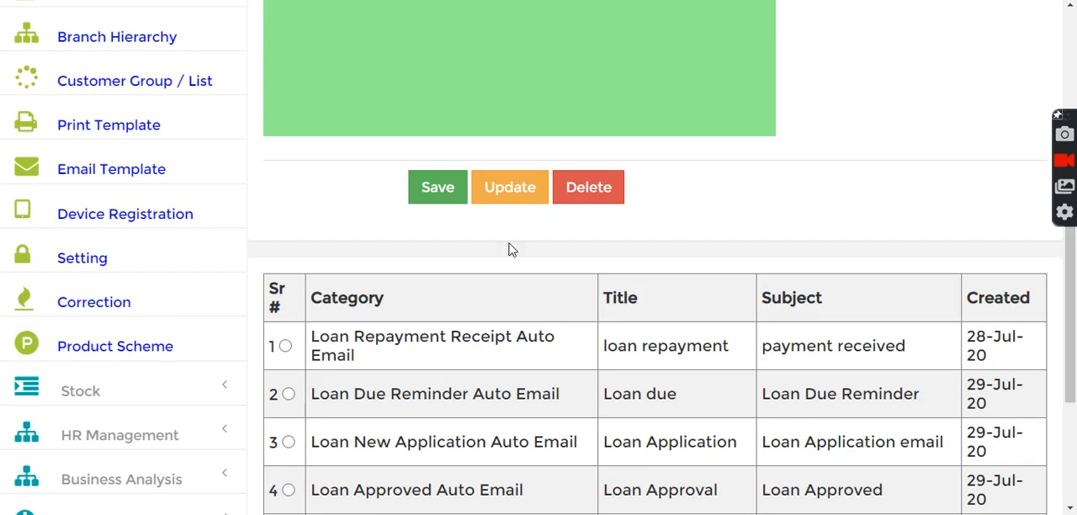
left_click(285, 347)
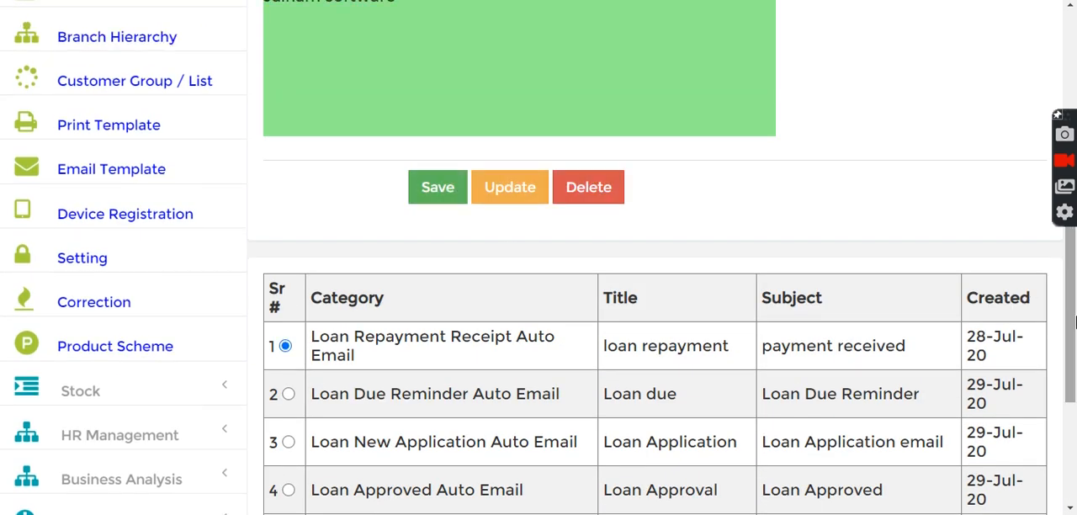
left_click_drag(1075, 322, 606, 118)
left_click_drag(1073, 312, 1061, 158)
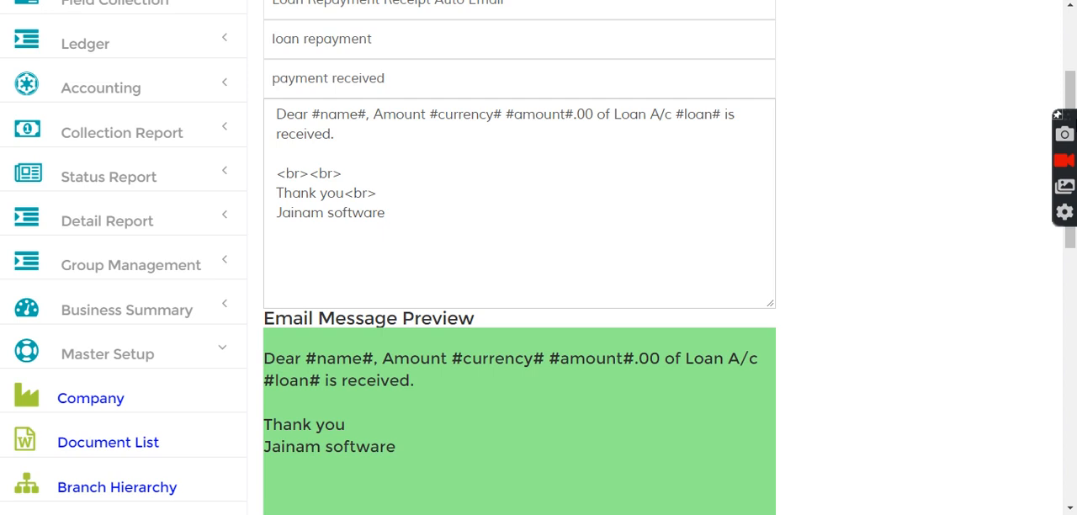
In the Setting entry form, choose SMS Service with Auto SMS Message For Loan Receipt and highlight the sample message text in its description
left_click_drag(1070, 73, 1071, 226)
left_click(91, 255)
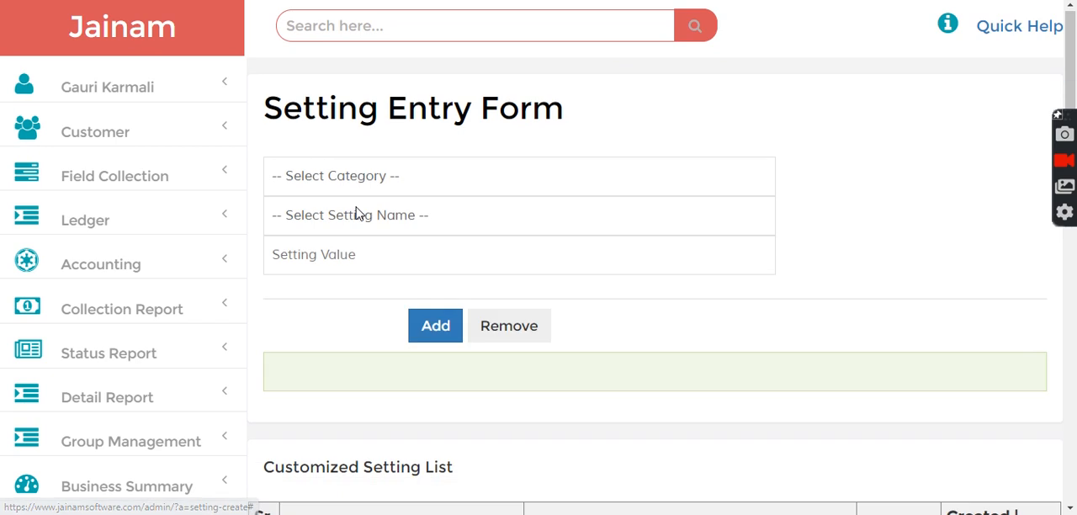
left_click(356, 215)
left_click(341, 185)
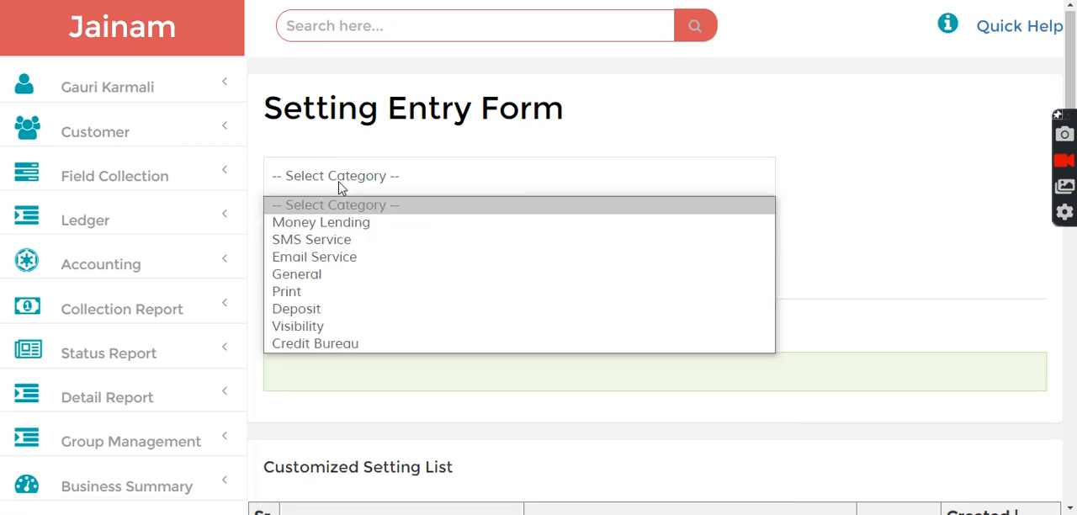
left_click(327, 239)
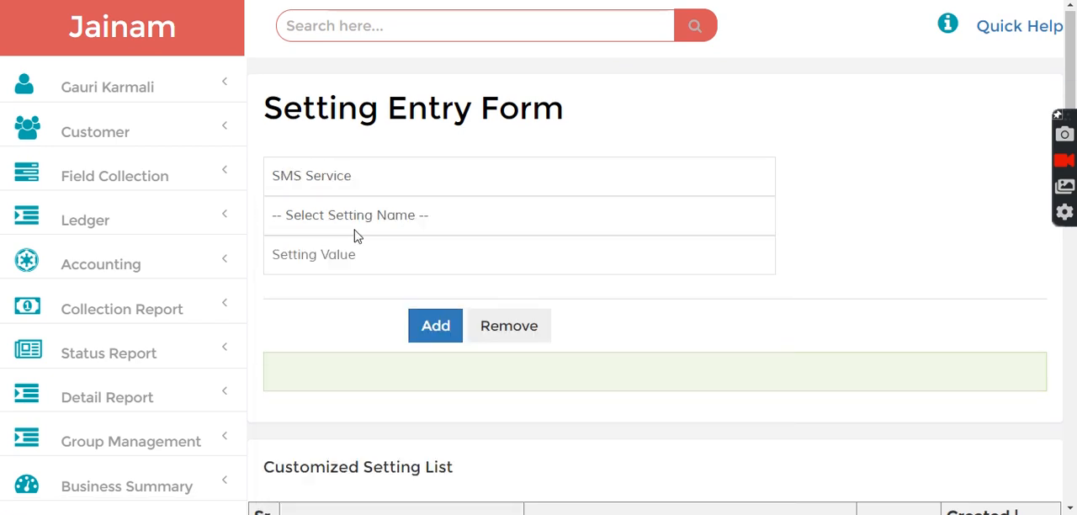
left_click(354, 233)
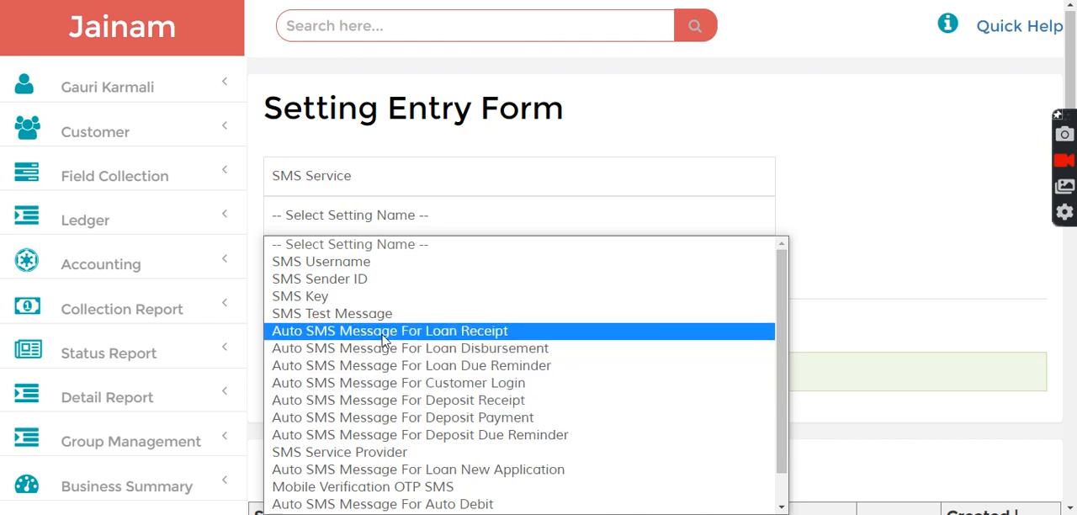
left_click(439, 332)
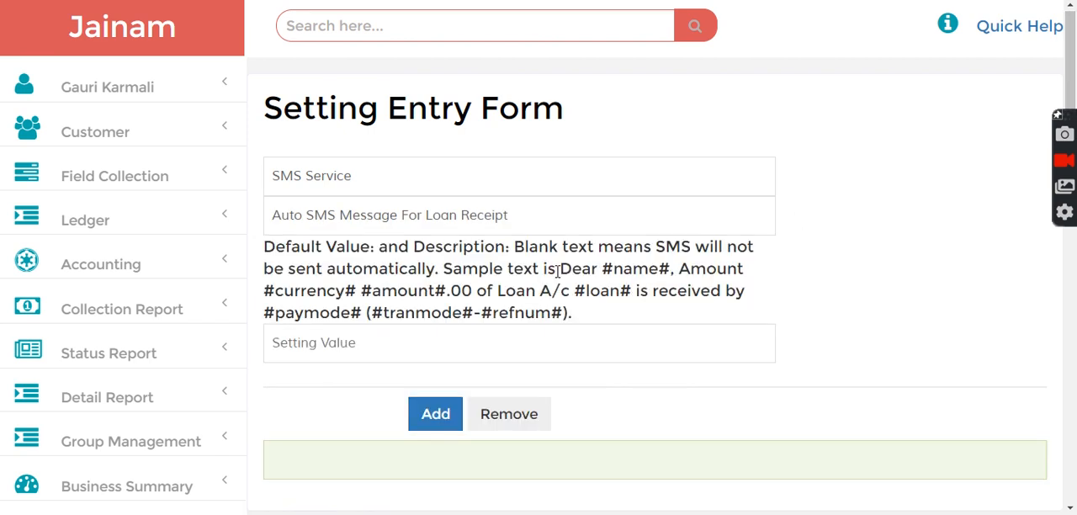
left_click_drag(563, 269, 677, 313)
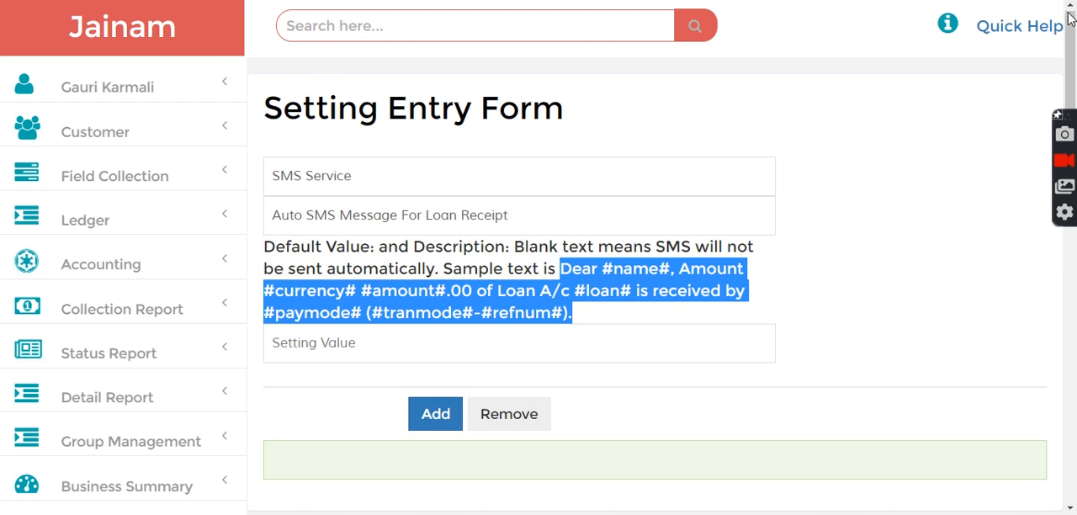
Return to the Email Template form and review the fields of the saved Loan Repayment Receipt Auto Email template
left_click_drag(1073, 52, 1072, 273)
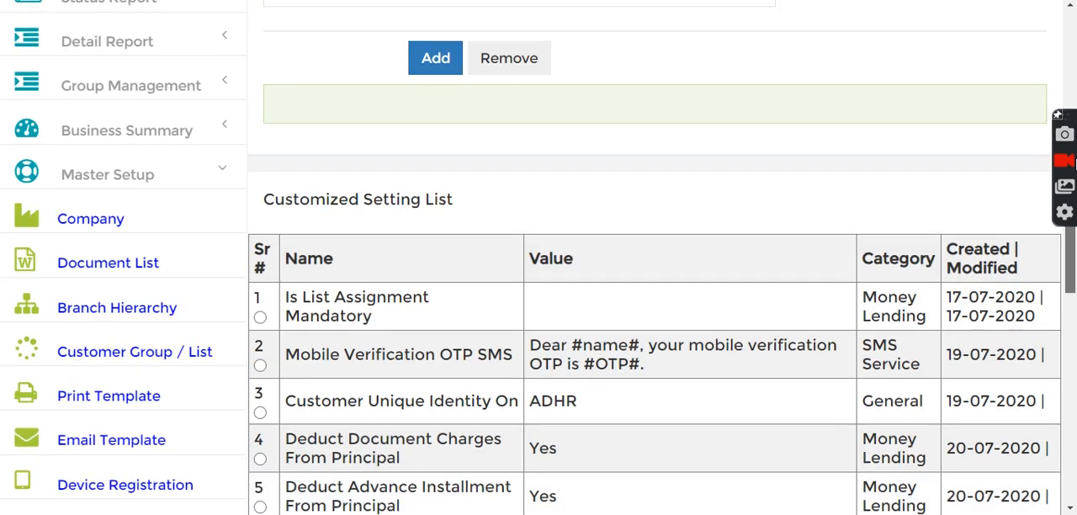
left_click(71, 454)
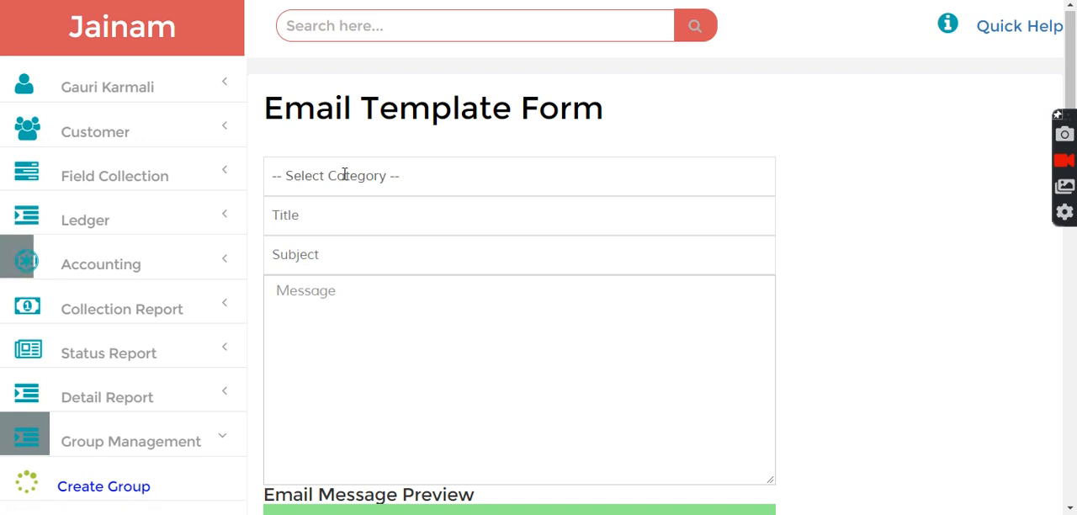
left_click_drag(1070, 69, 1072, 310)
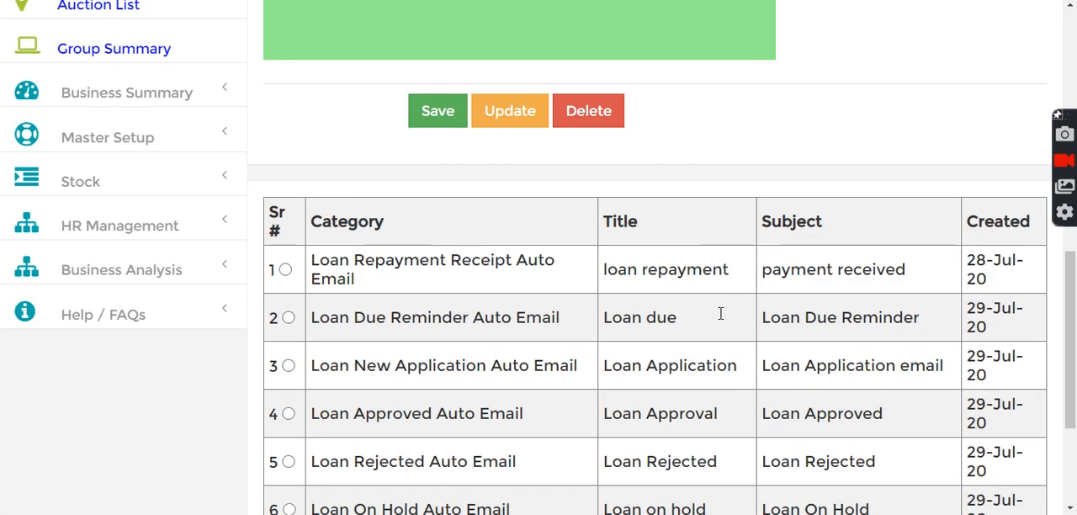
left_click(286, 270)
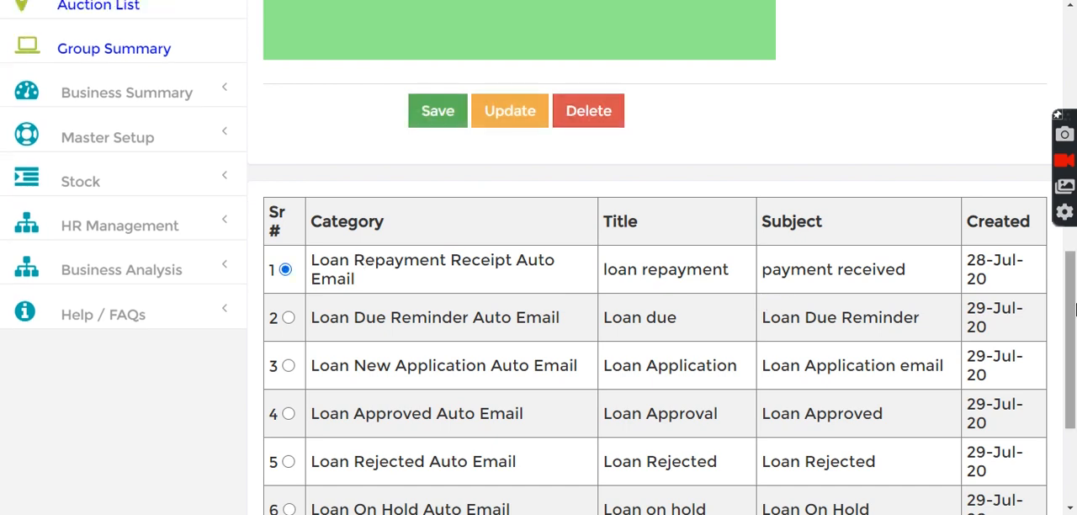
left_click_drag(1071, 355, 1072, 189)
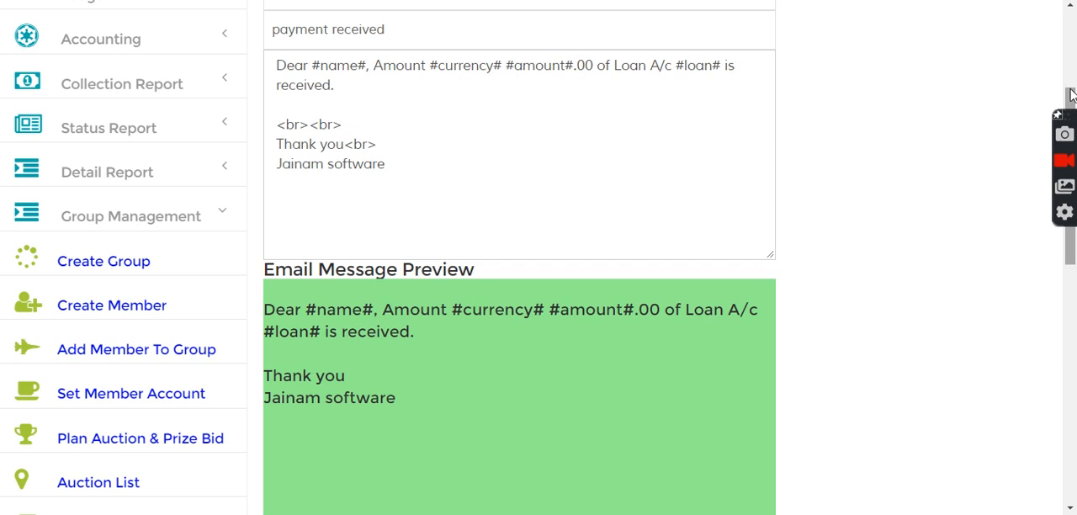
left_click_drag(1071, 106, 1071, 33)
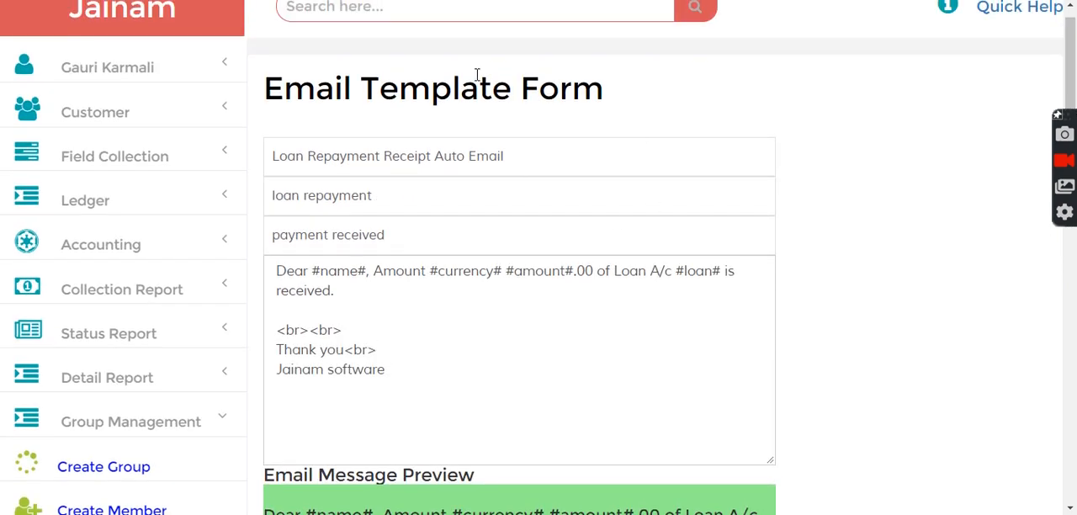
Load the Loan Due Reminder Auto Email template into the form for editing
left_click_drag(1071, 93, 1075, 370)
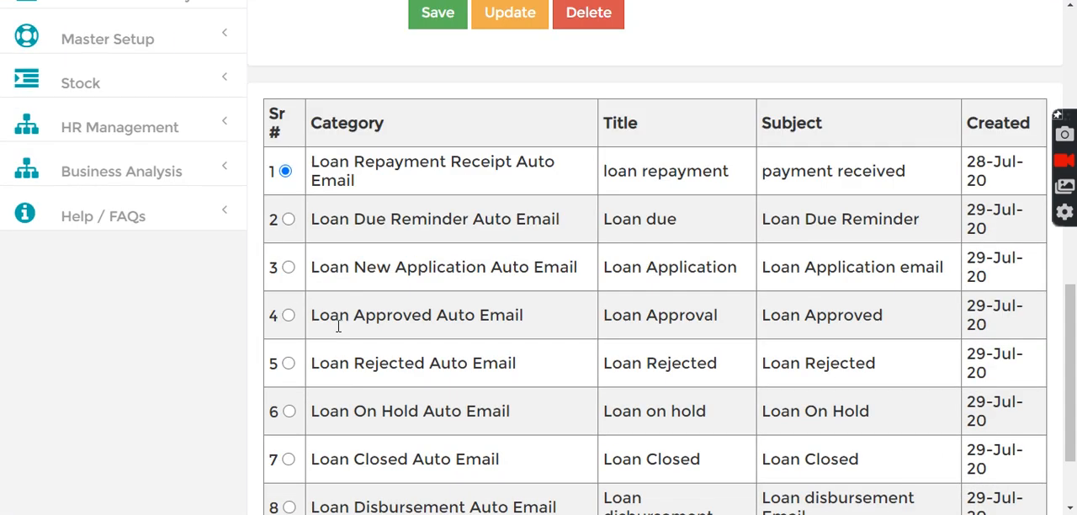
left_click(289, 219)
left_click_drag(1070, 370, 1070, 217)
scroll(717, 162, "up", 2)
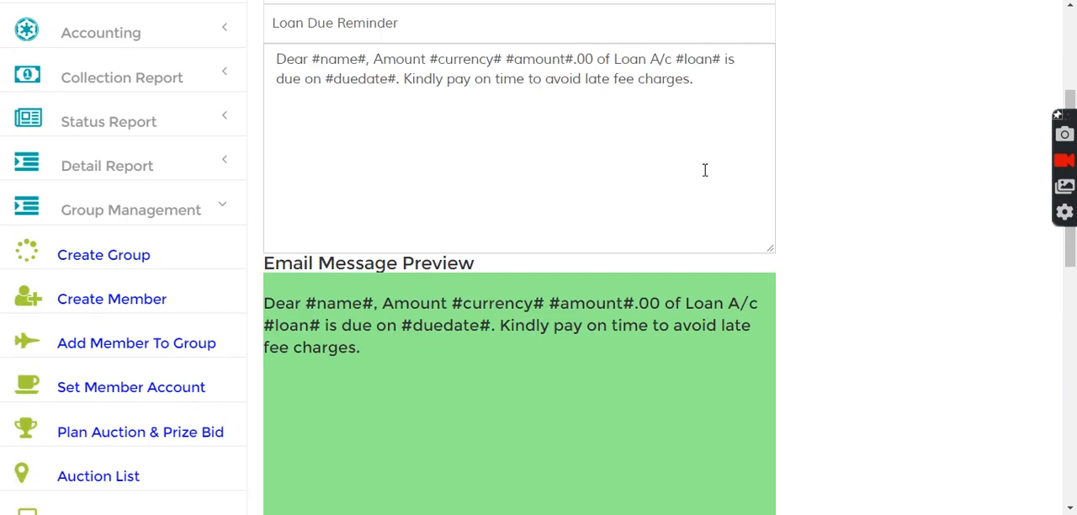
Add a "<br>" line followed by "Thank You" at the end of the loan due reminder message
left_click(705, 87)
type("<br>")
key("Return")
type("harges. <br> ")
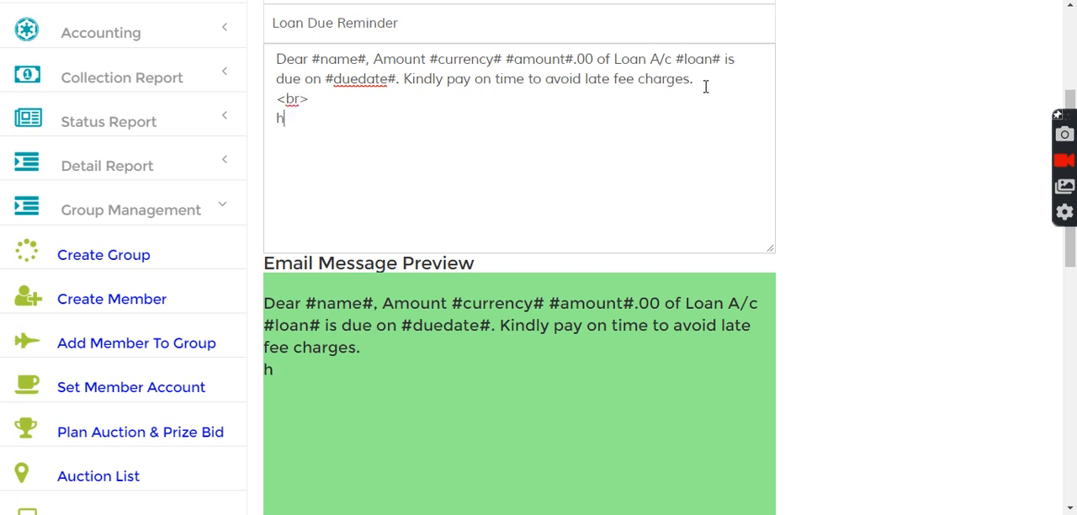
type("Thank You")
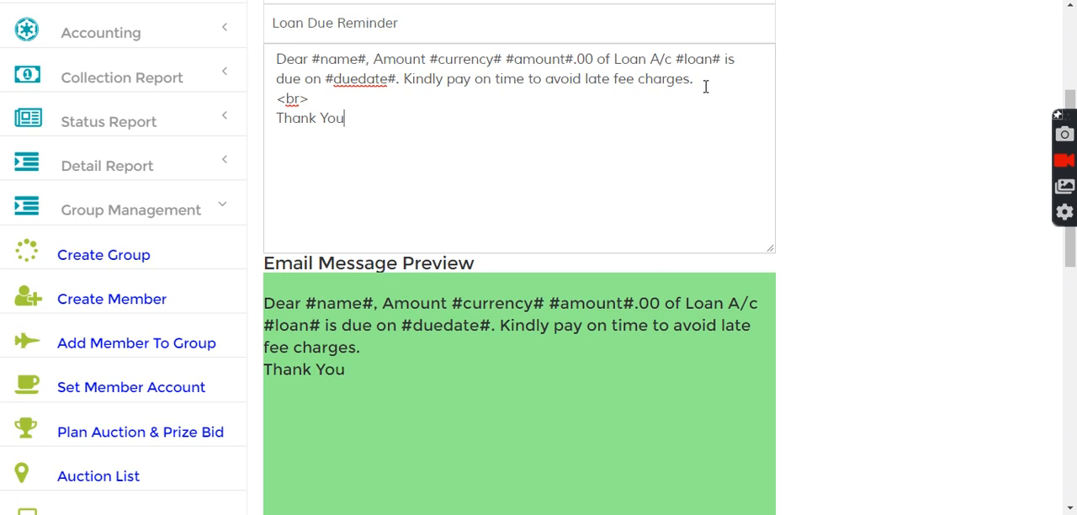
type(" Jainam So")
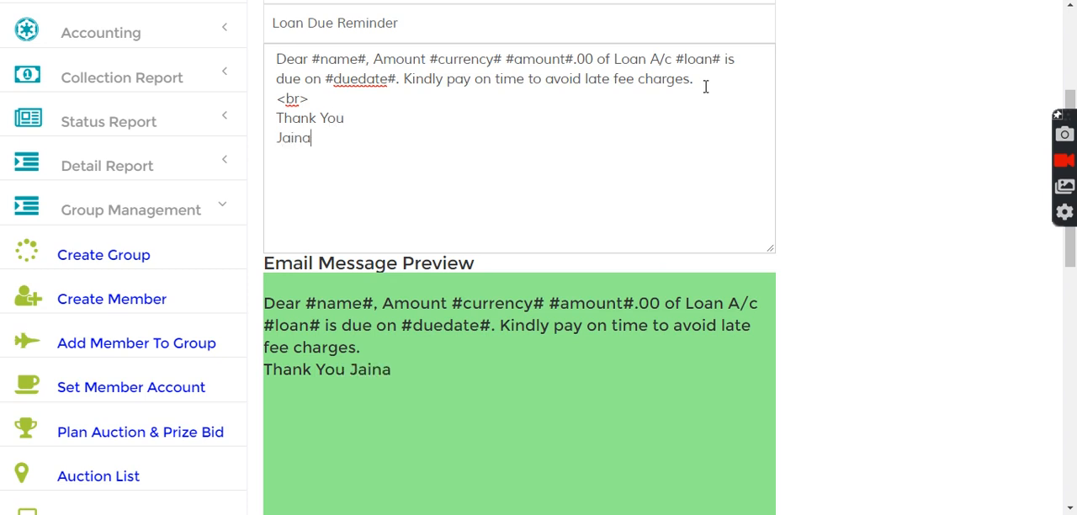
Add "Jainam Software" below "Thank You" in the loan due reminder message, separated by a "<br>" line
type("are")
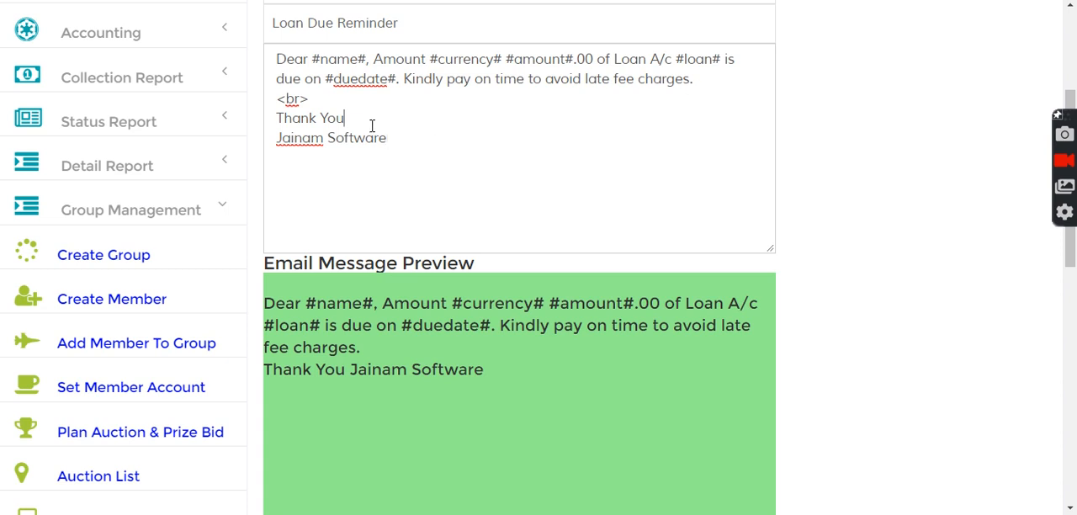
key("Return")
type("<br>")
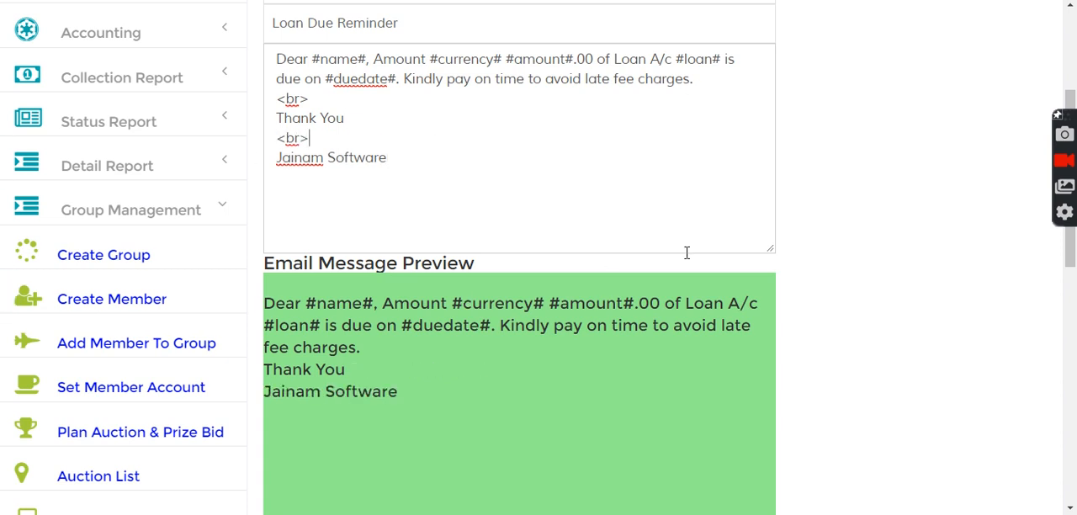
Insert a second "<br>" line above "Thank You" and update the saved Loan Due Reminder Auto Email template
left_click(319, 102)
key("Return")
type("<br")
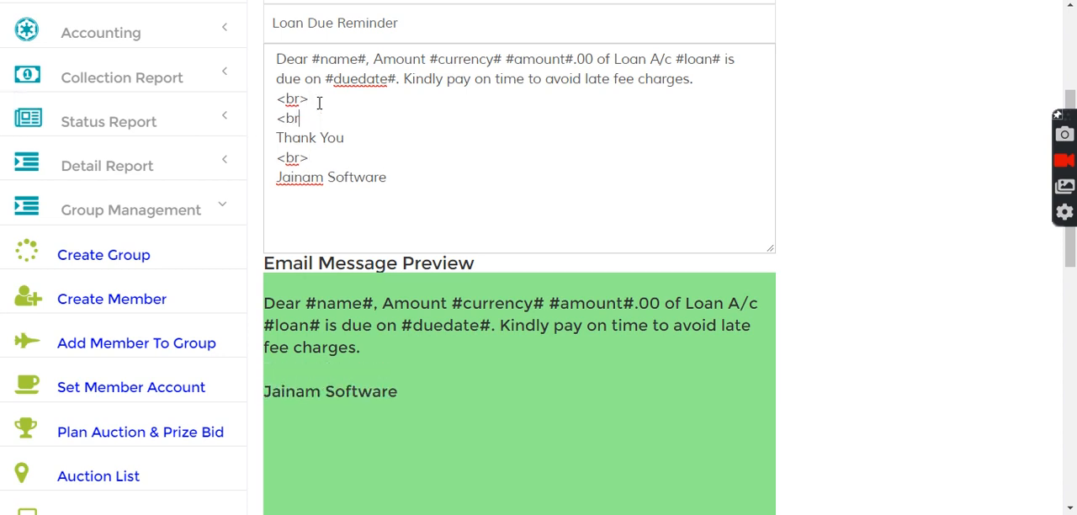
type(">")
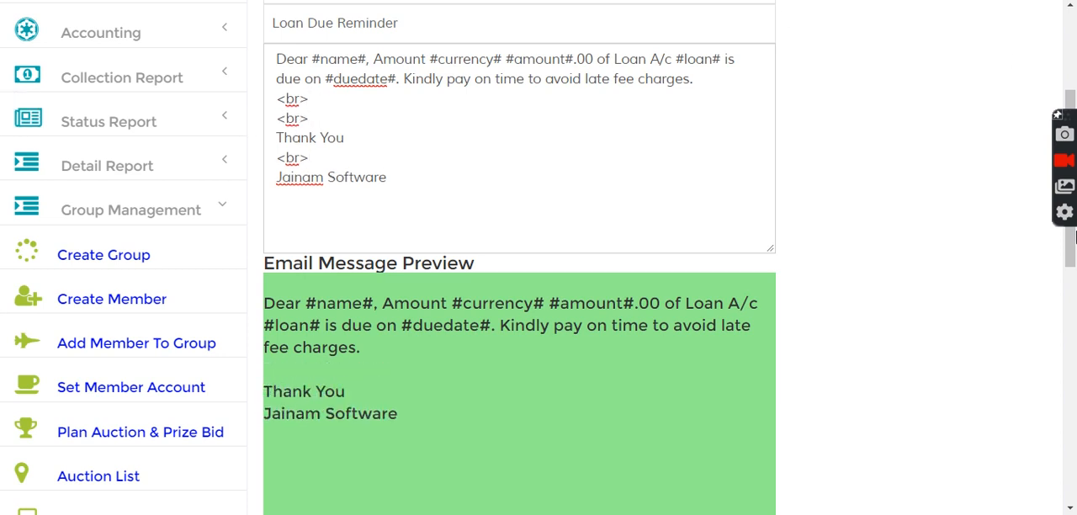
left_click_drag(1071, 248, 1073, 365)
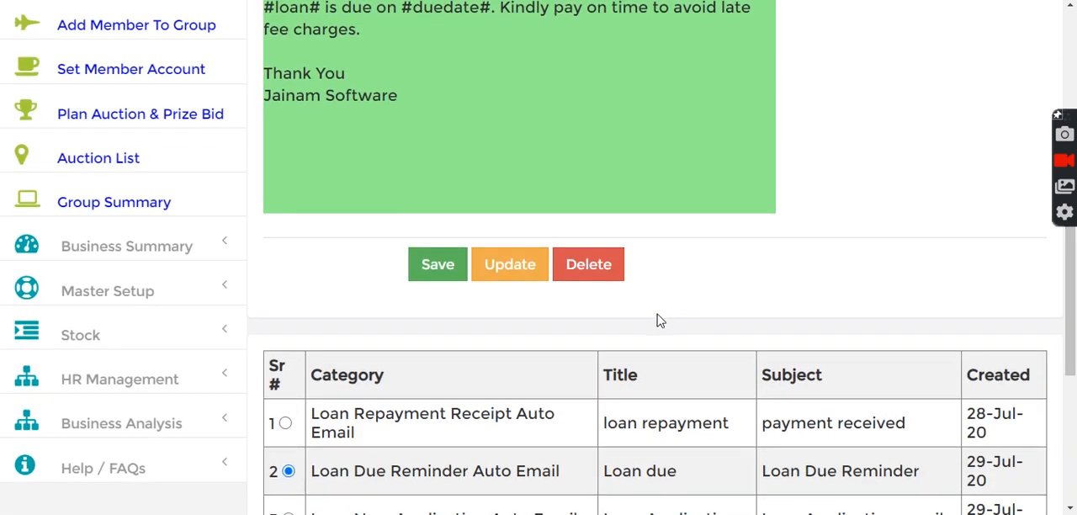
left_click(493, 266)
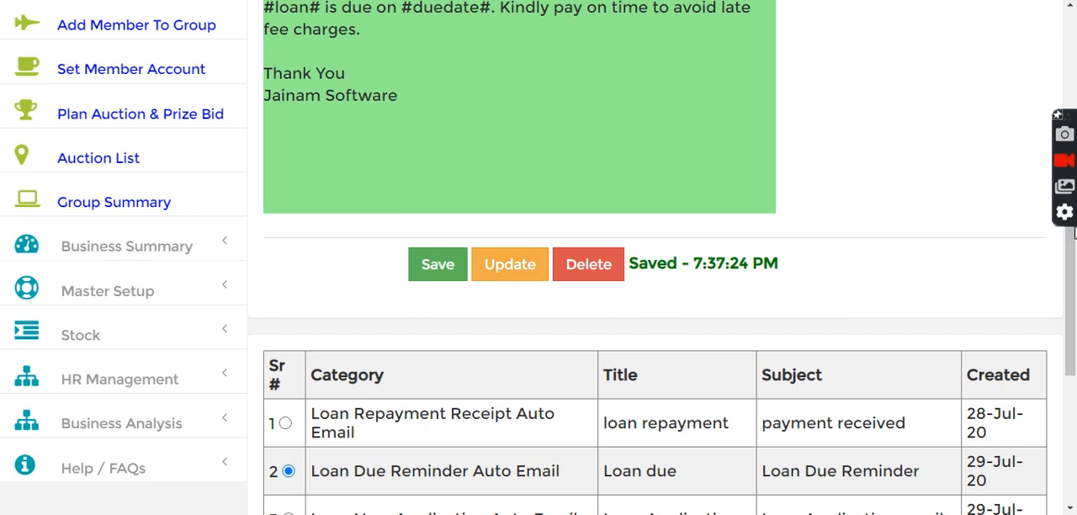
Review the available automatic email categories in the Email Template form without changing the selected category
left_click_drag(1071, 269, 1064, 56)
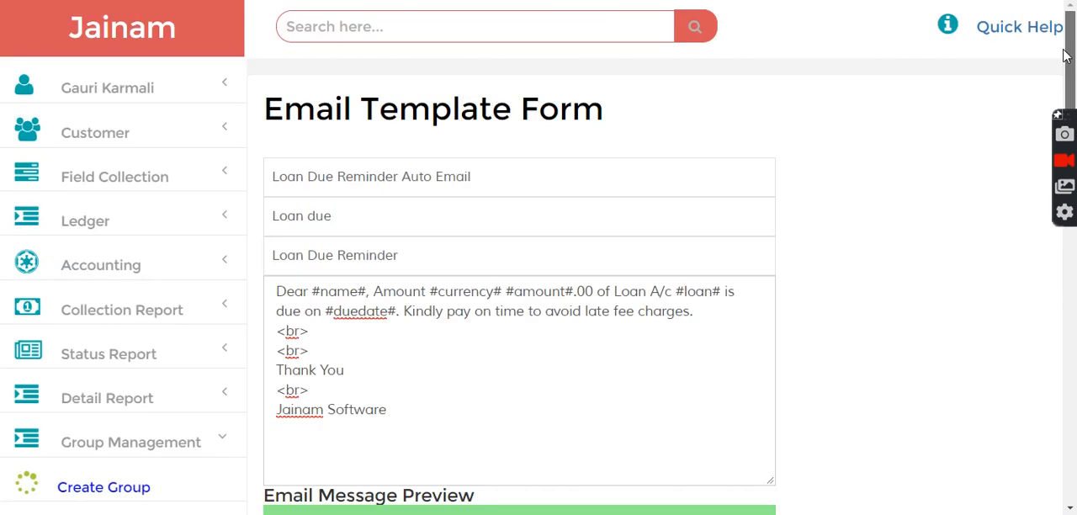
left_click(355, 181)
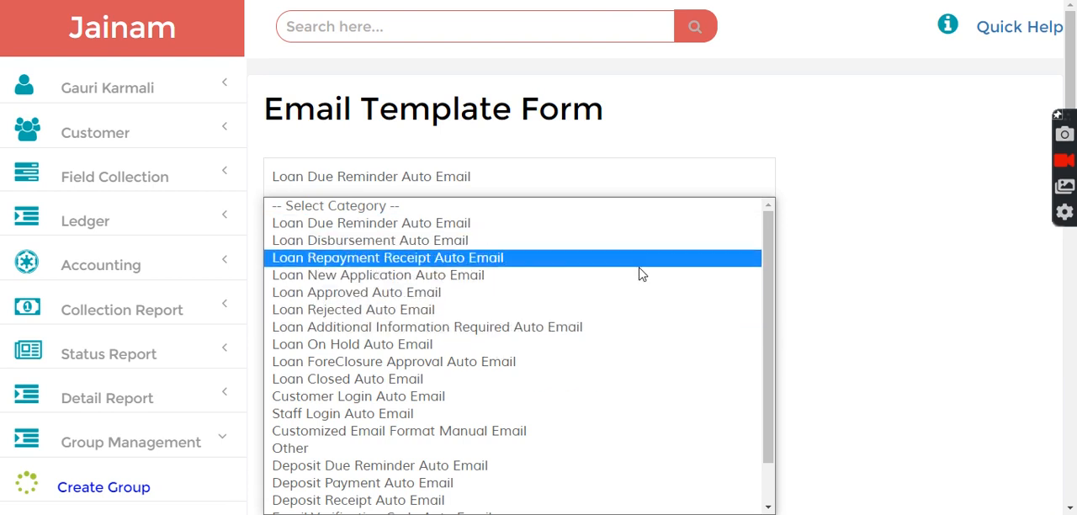
left_click(968, 239)
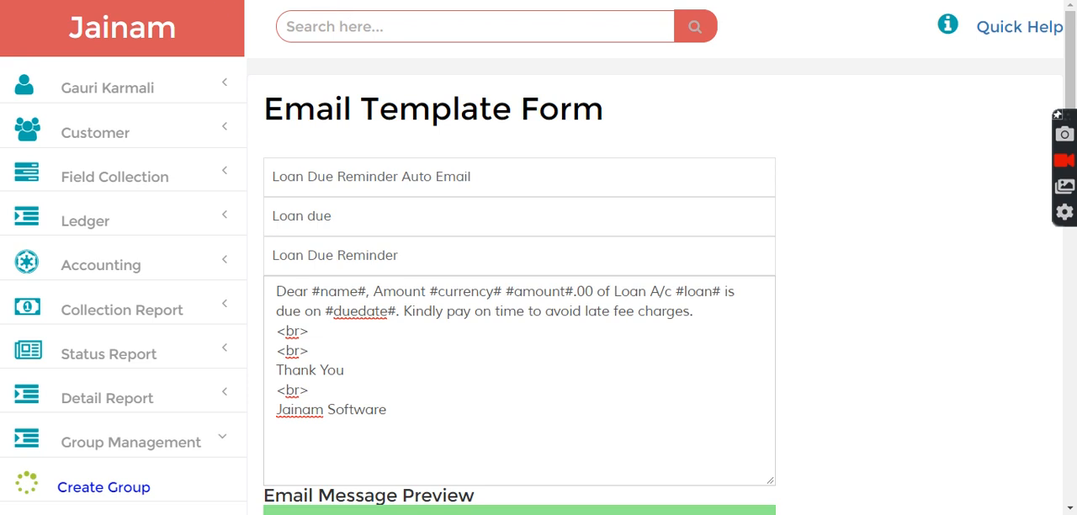
Search for the customer by first name and open the passbook of the first matching customer
left_click(396, 14)
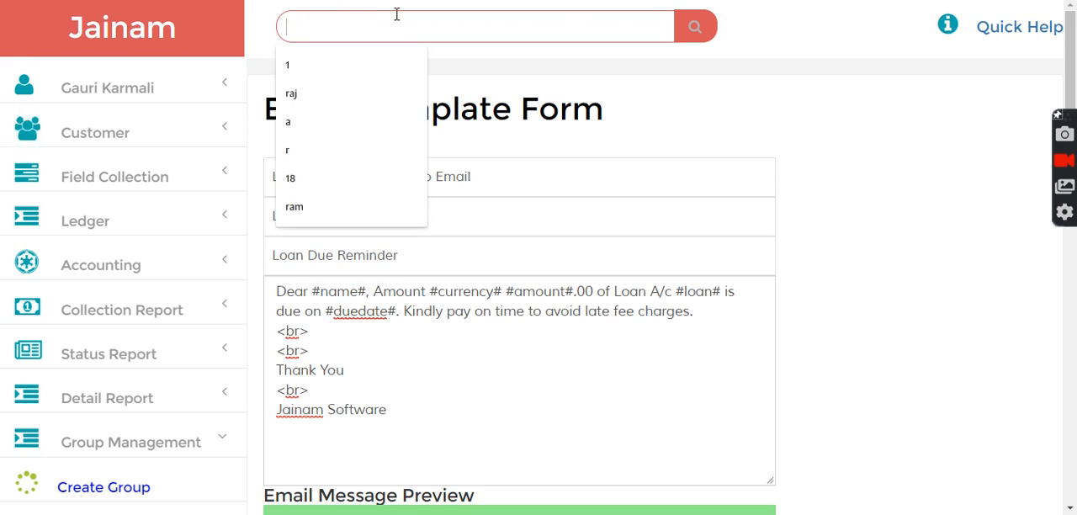
type("raj")
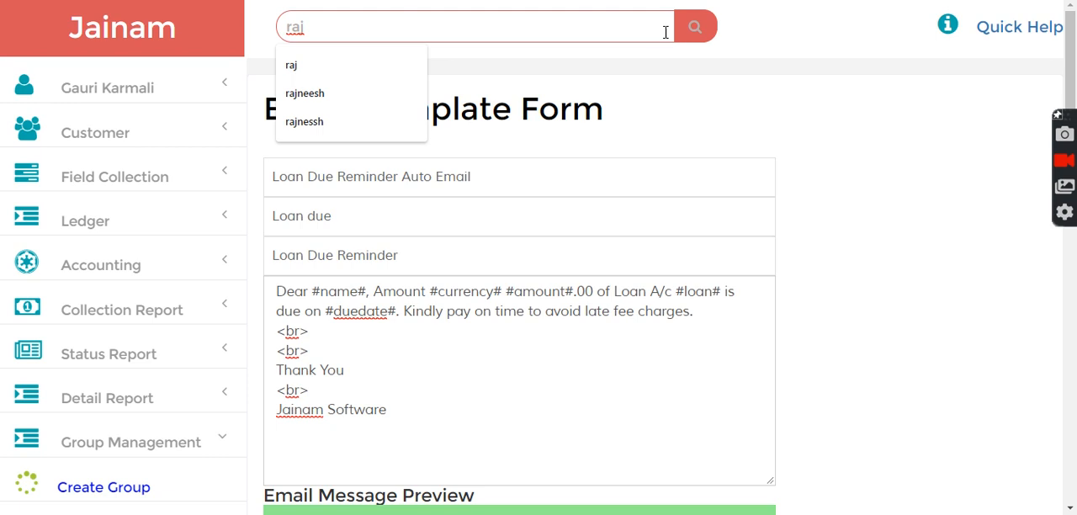
left_click(695, 29)
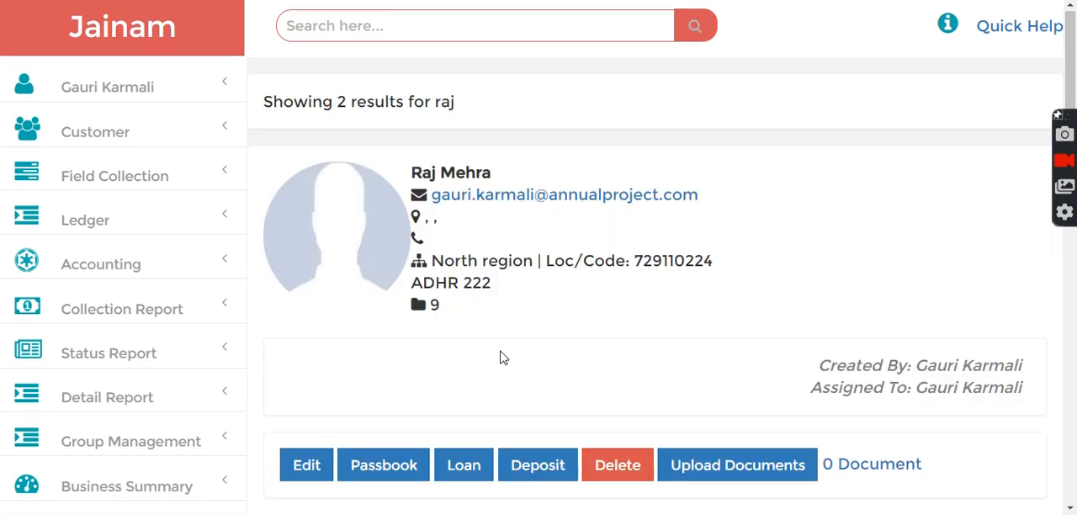
left_click(354, 476)
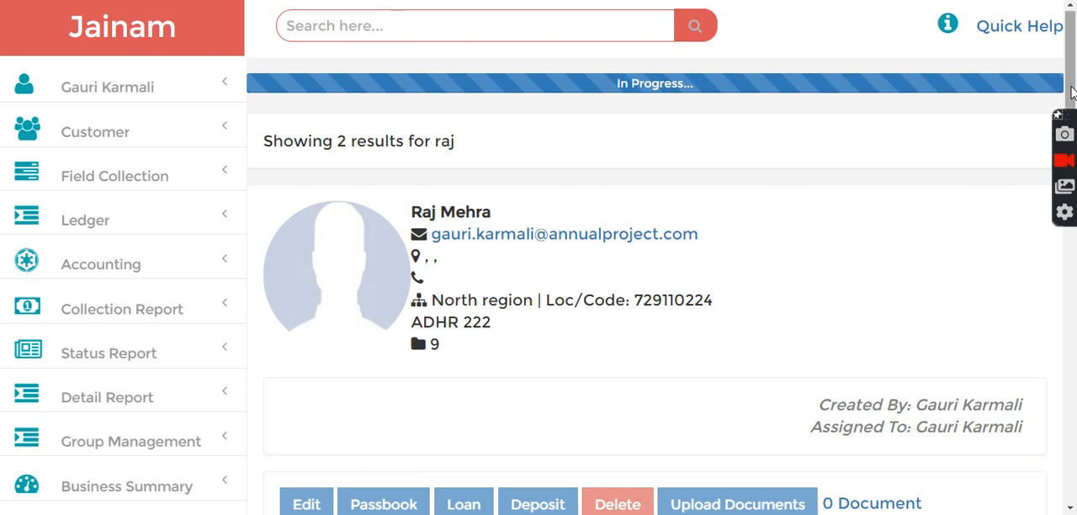
Receive the 202 due amount on the customer's 1-day loan of 200 and check the save and email status
scroll(841, 344, "down", 3)
left_click_drag(1074, 192, 1076, 229)
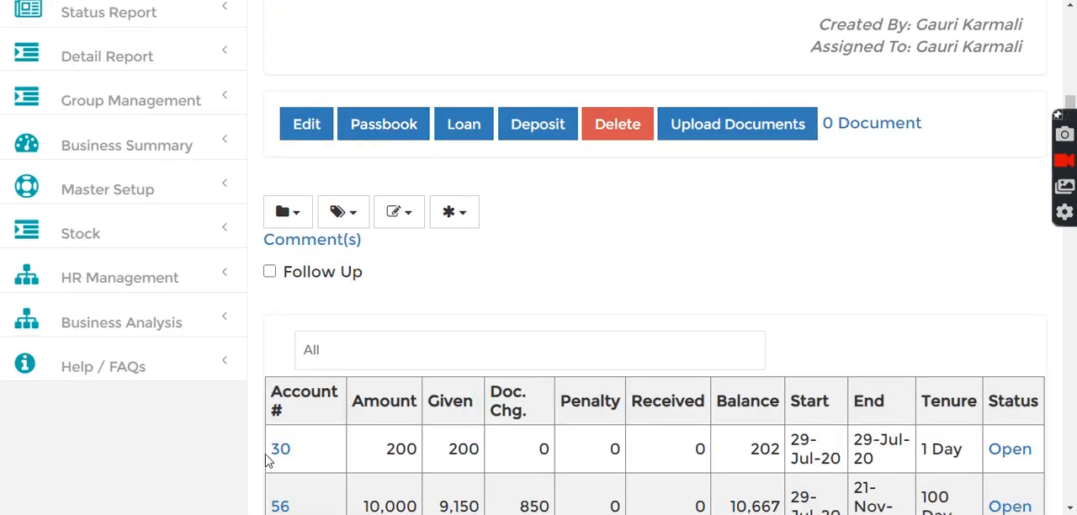
left_click(279, 453)
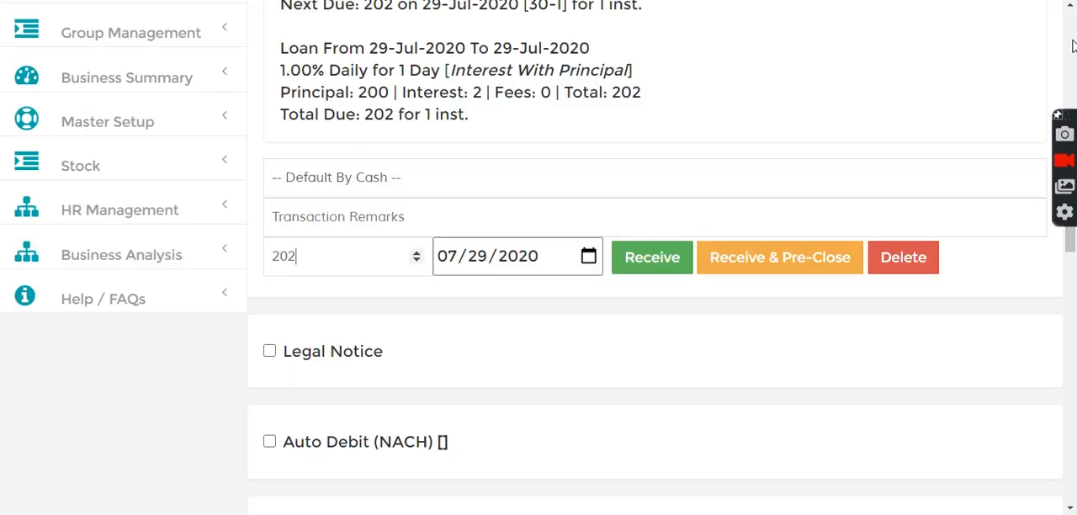
left_click(651, 268)
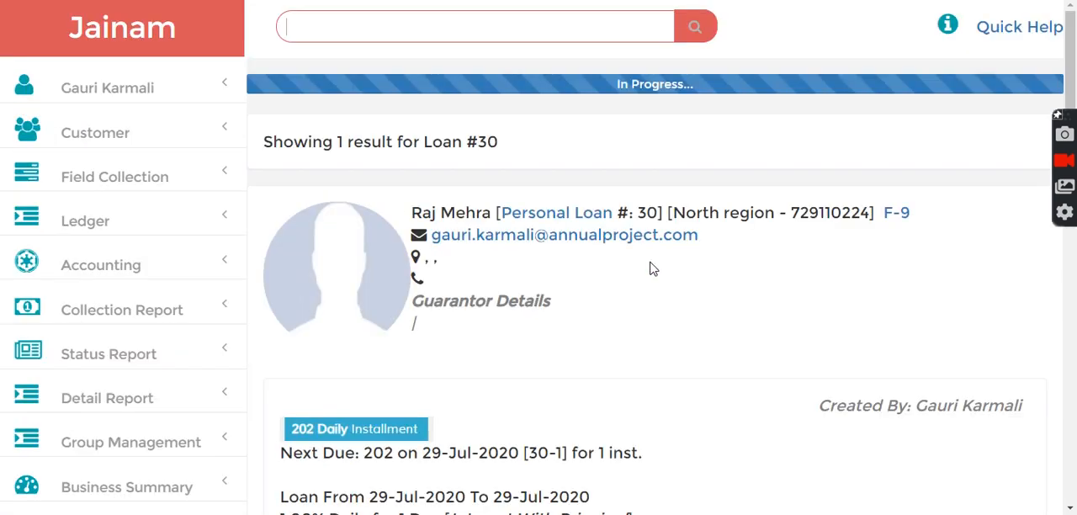
left_click_drag(1073, 63, 1071, 246)
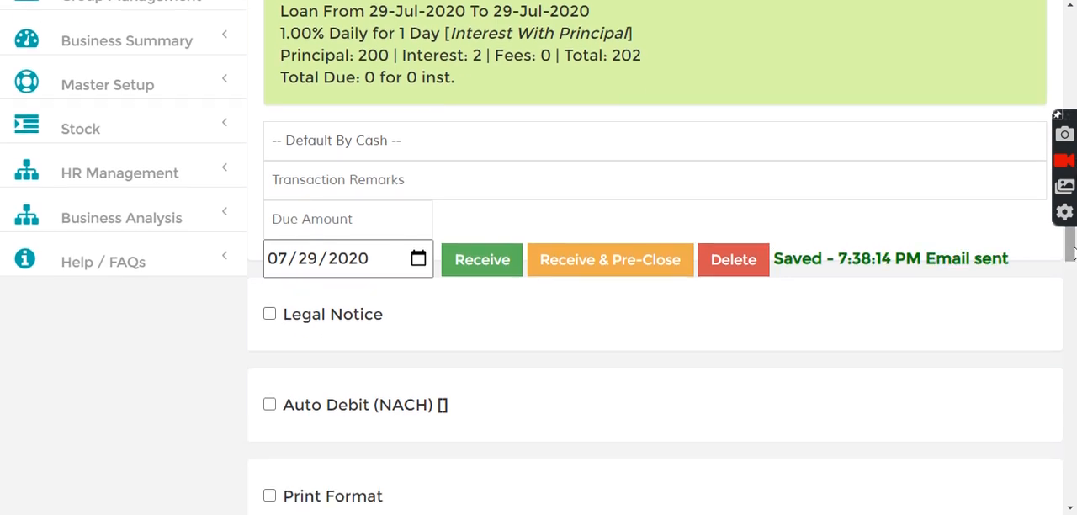
left_click_drag(962, 262, 1036, 259)
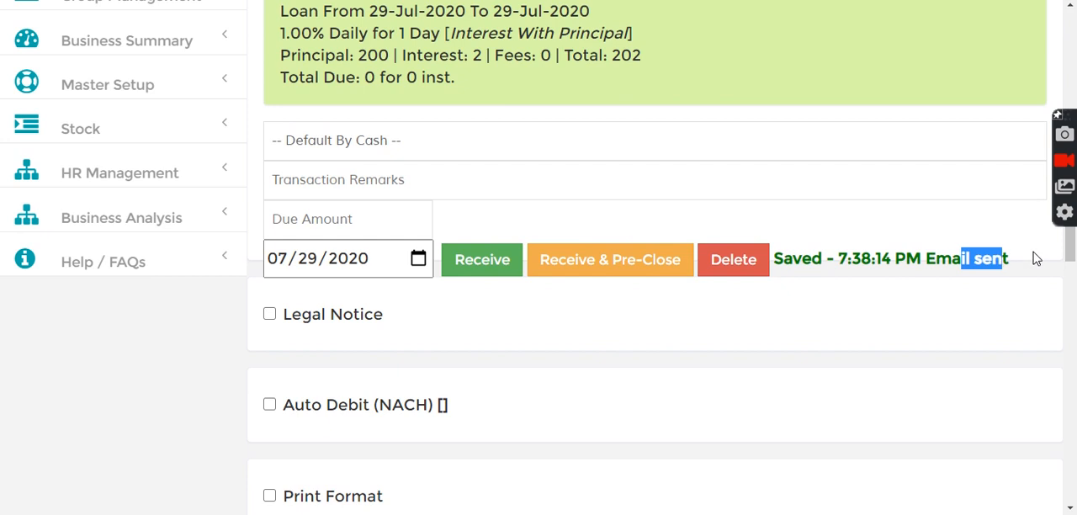
Switch to the Gmail inbox and open the "payment received" email from Jainam software
key("alt+Tab")
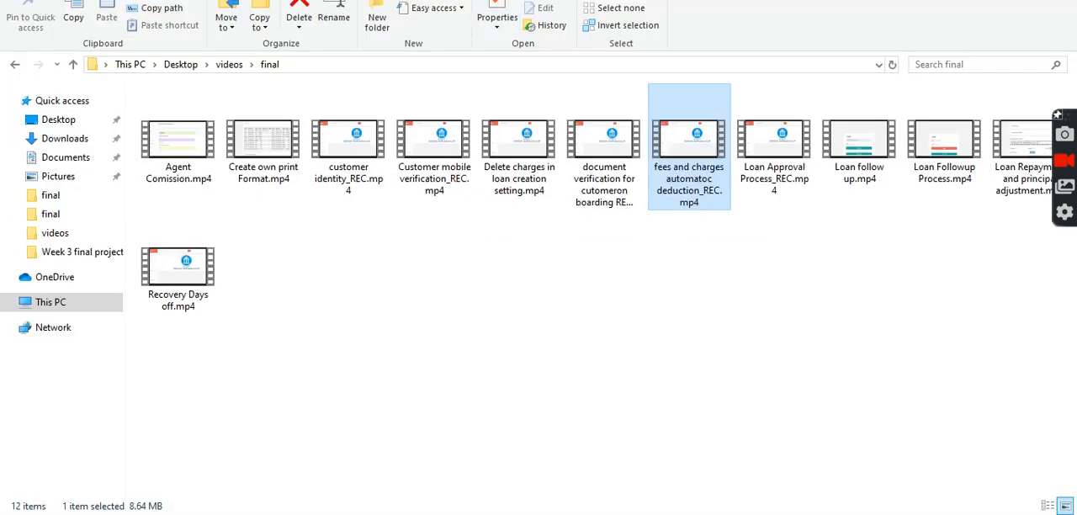
key("alt+Tab")
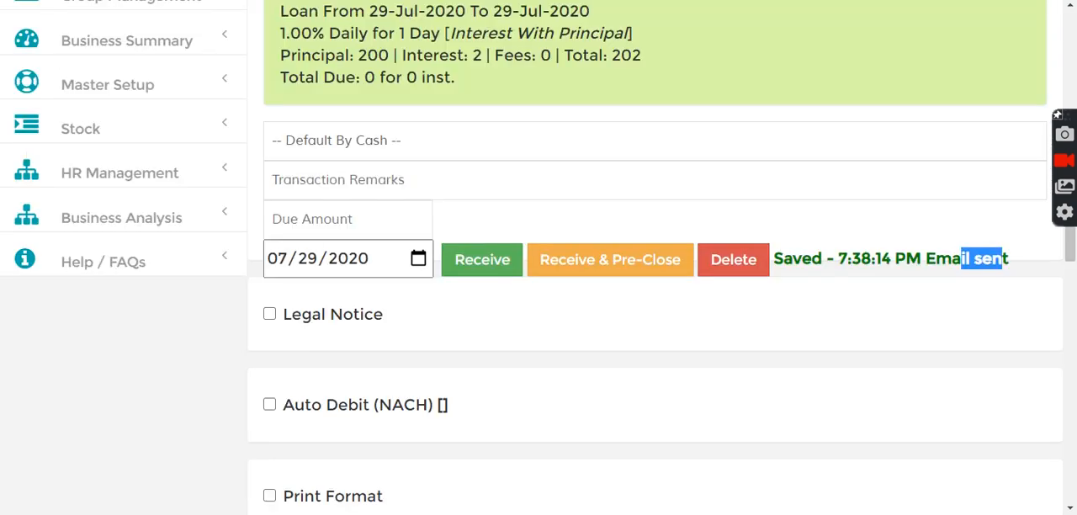
key("ctrl+Tab")
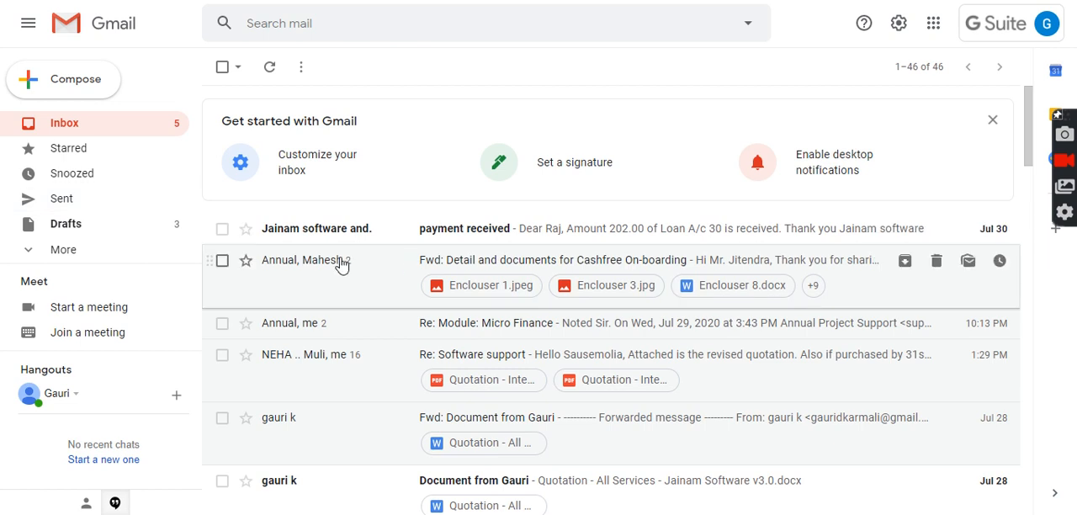
left_click(466, 235)
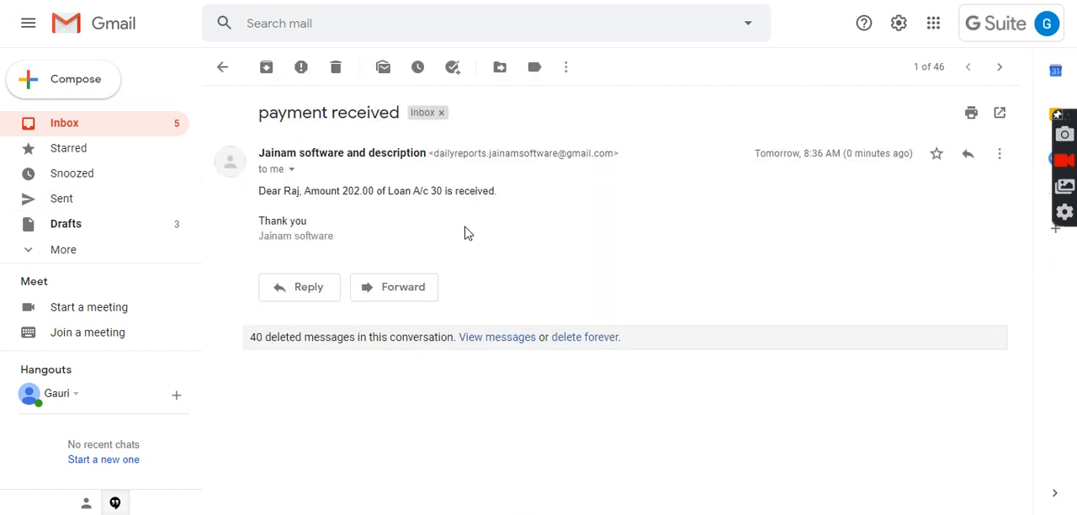